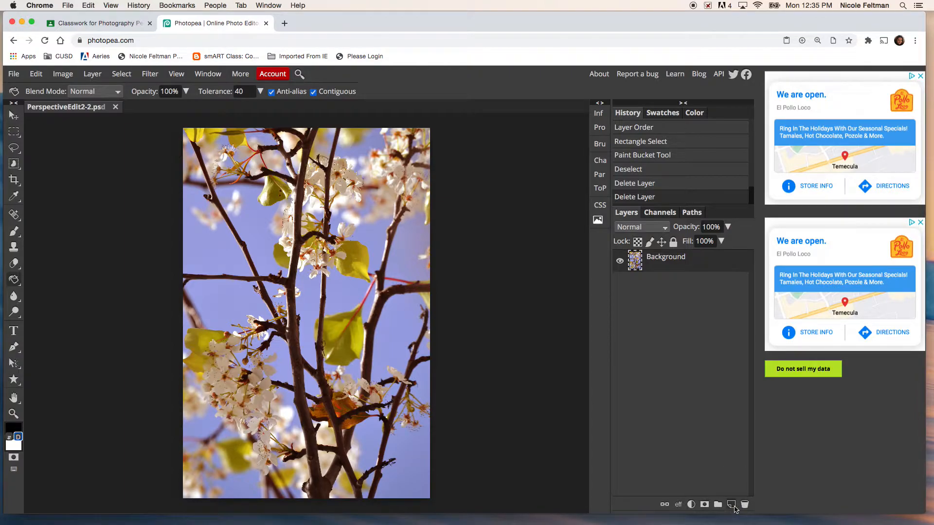
- Add a new layer and select a full-width rectangular strip along the photo's bottom edge, about one-eighth of its height
click(732, 505)
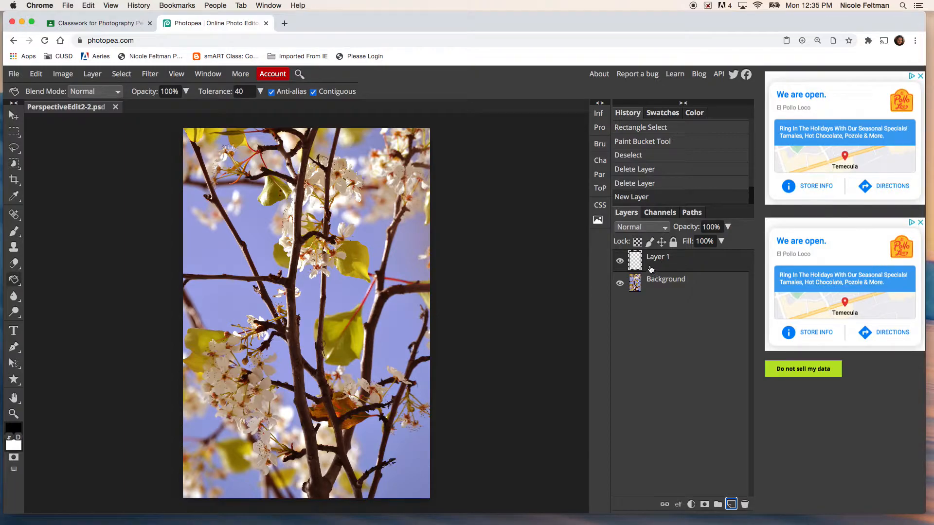
click(16, 136)
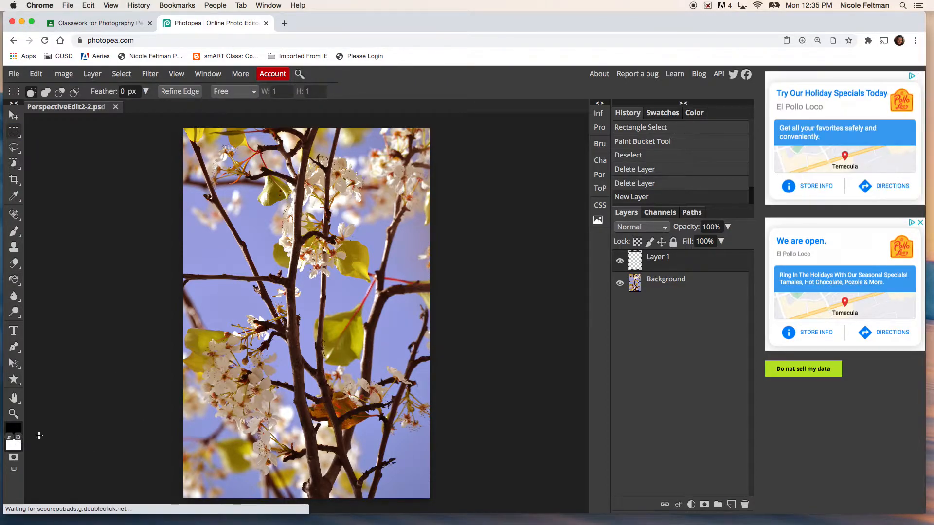
drag(180, 450, 430, 510)
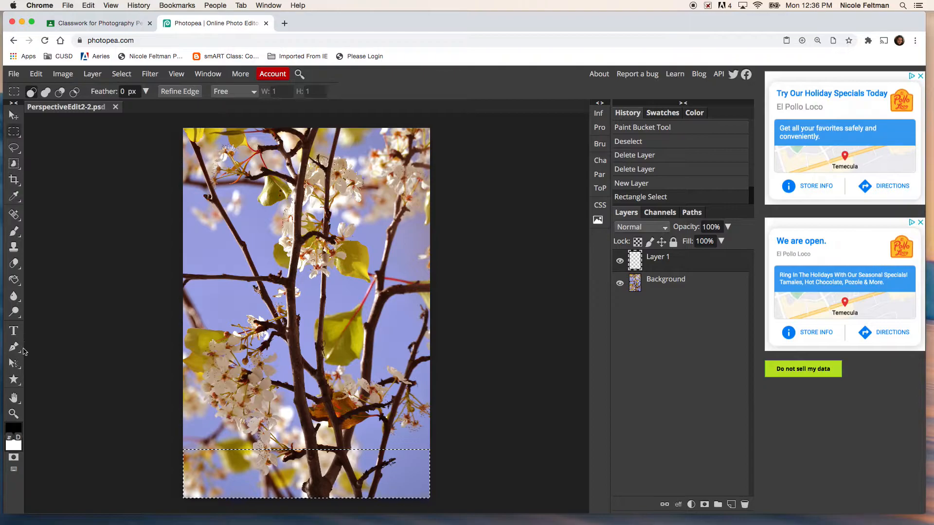
- Fill the selected strip on the new layer with dark brown sampled from the central branch using the Paint Bucket
click(17, 282)
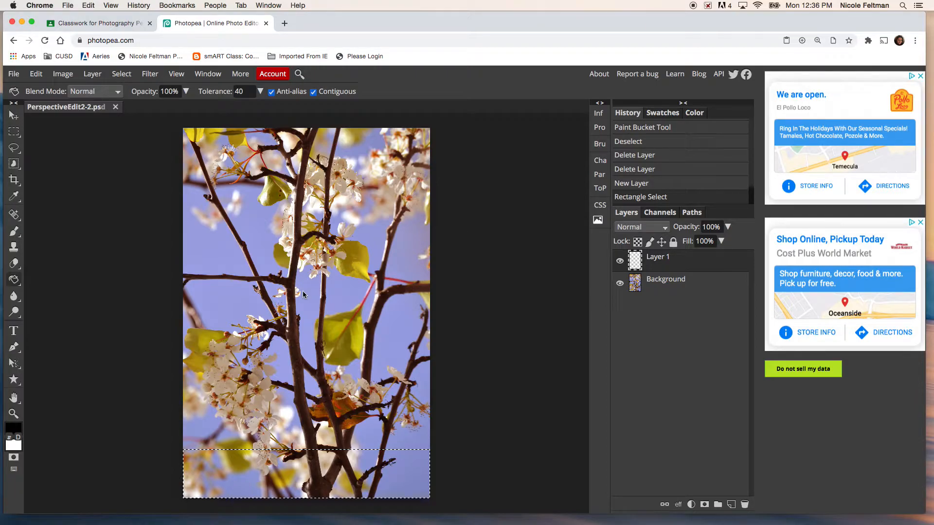
alt+click(294, 311)
click(223, 466)
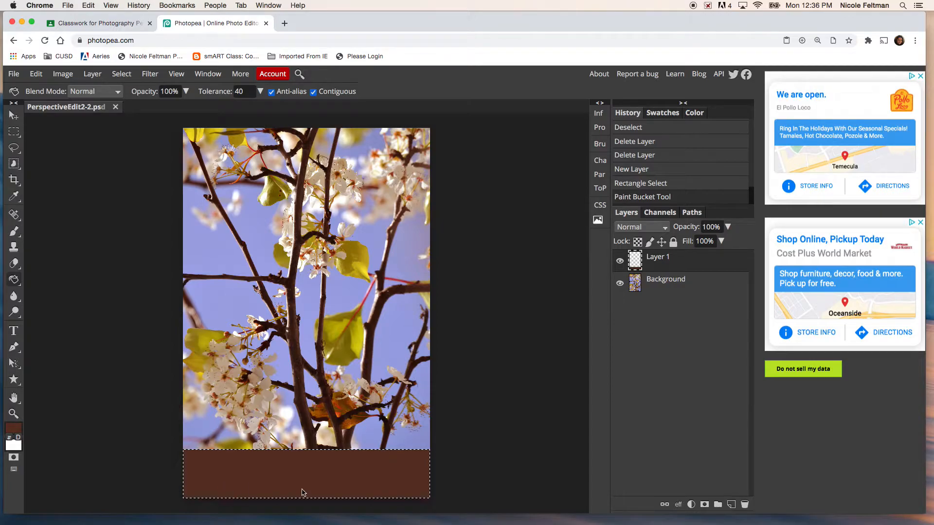
- Shift the selection right by about one-fifth of the photo's width and fill it with olive yellow sampled from the large leaf
click(14, 135)
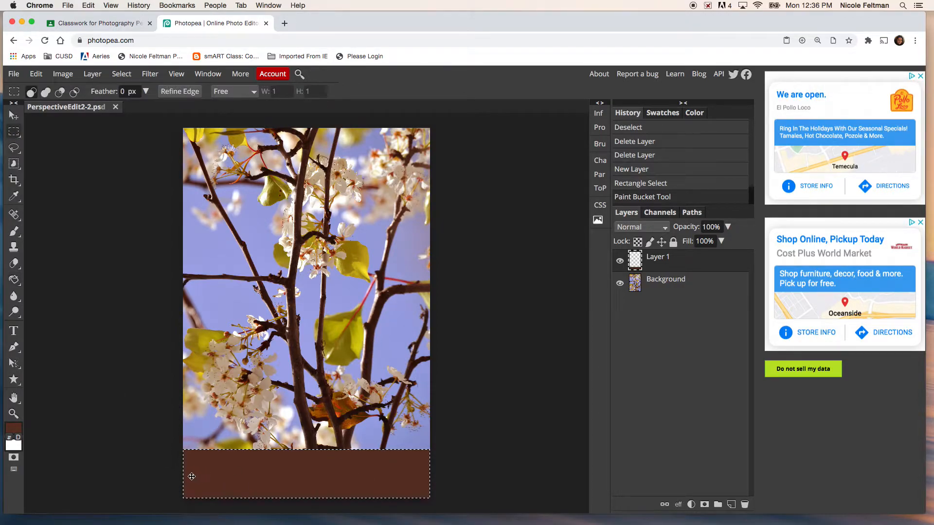
drag(206, 469, 254, 470)
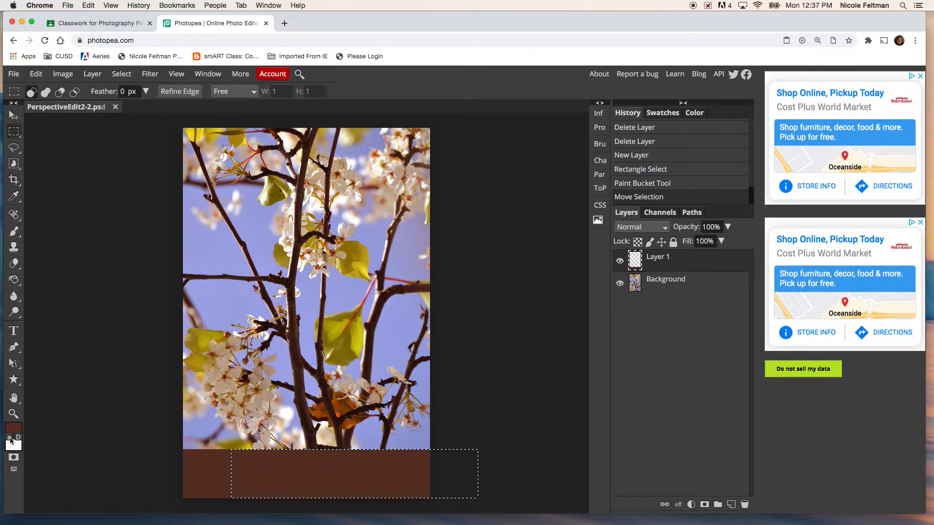
click(14, 281)
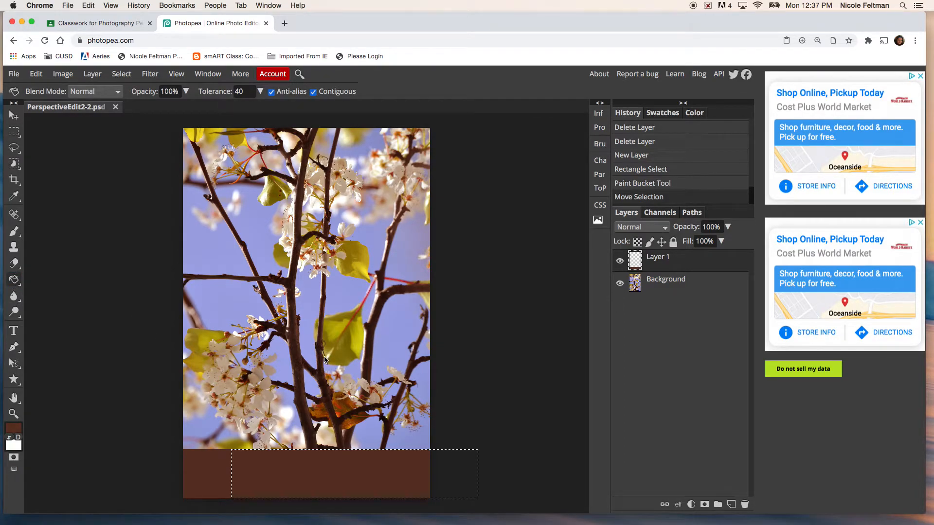
alt+click(351, 333)
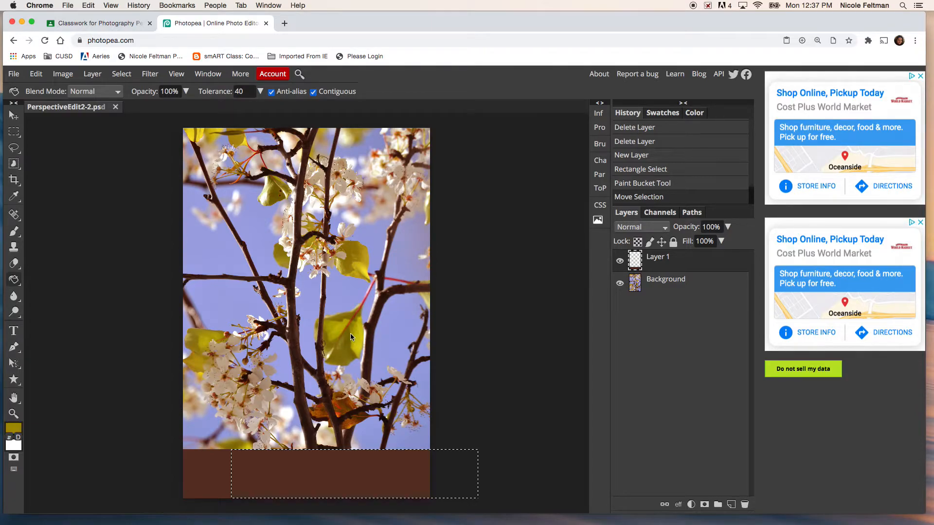
click(270, 474)
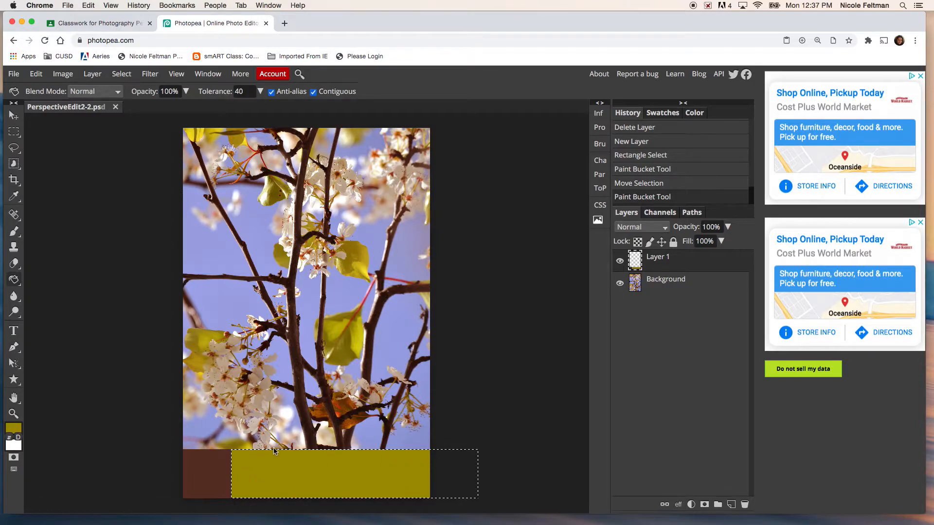
- Shift the selection right by another swatch width and fill it with periwinkle blue sampled from the sky
click(15, 137)
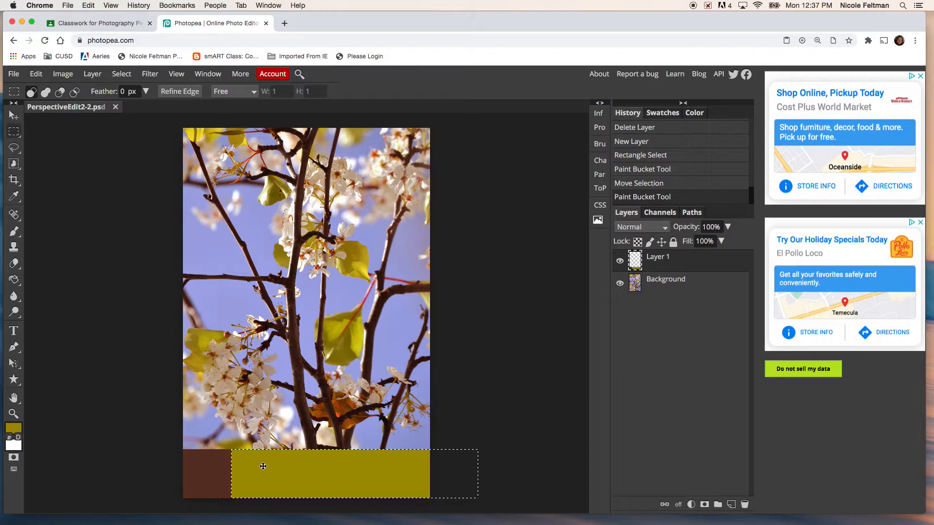
drag(265, 469, 316, 475)
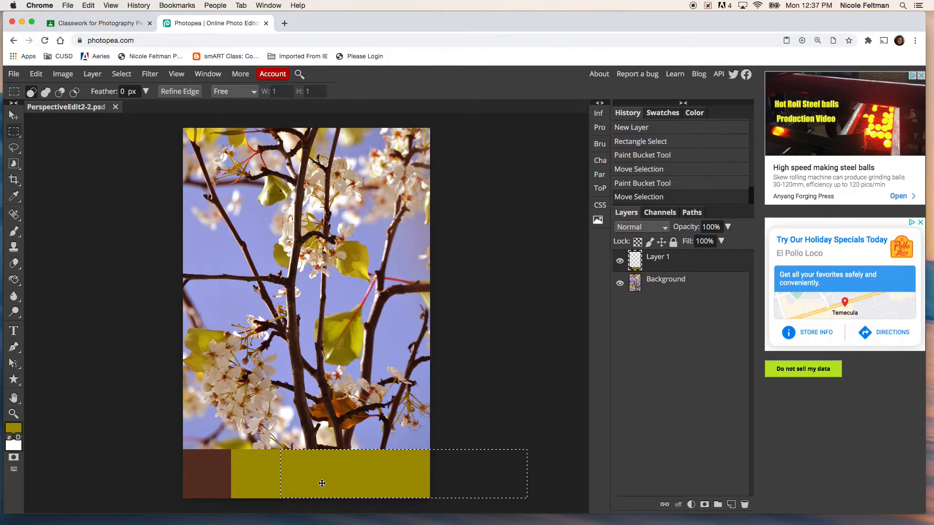
click(15, 281)
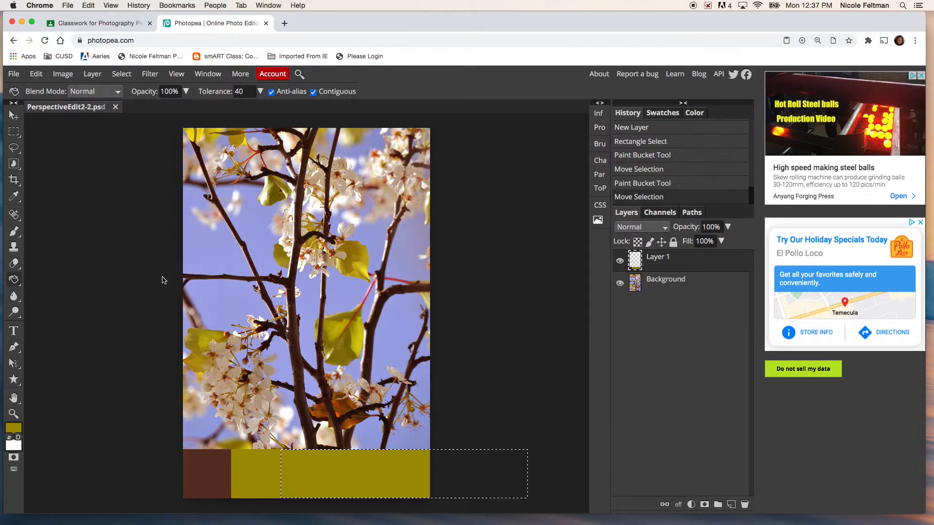
alt+click(256, 234)
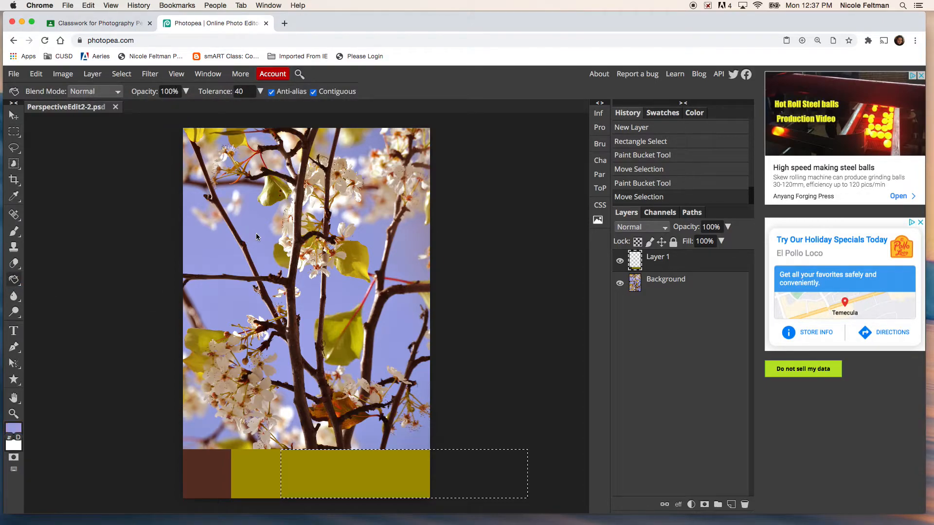
click(314, 476)
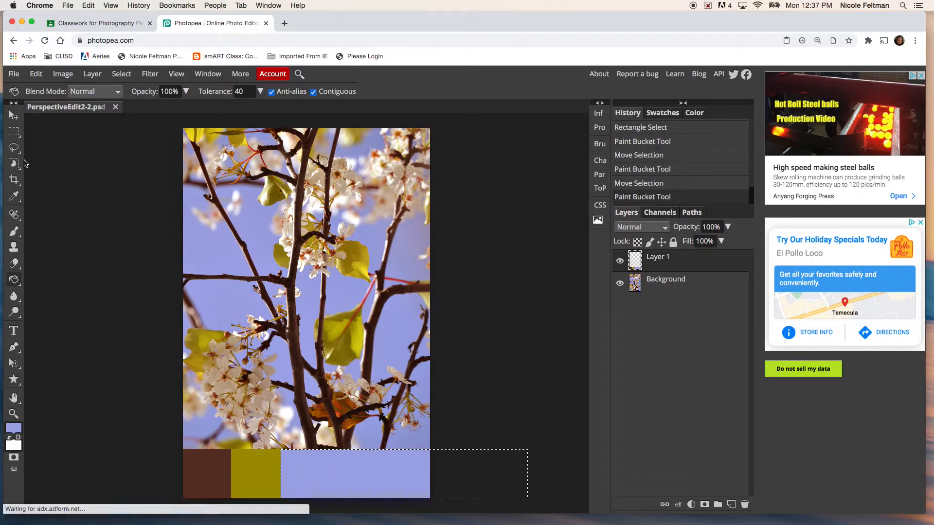
- Shift the selection right to leave a blue swatch and fill the remainder with pale beige sampled from the blossoms
click(14, 131)
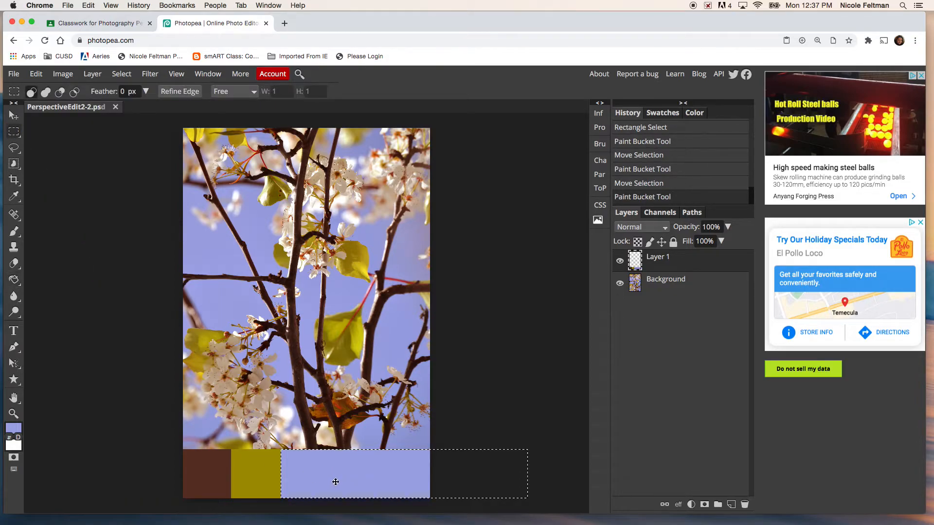
drag(327, 473, 372, 472)
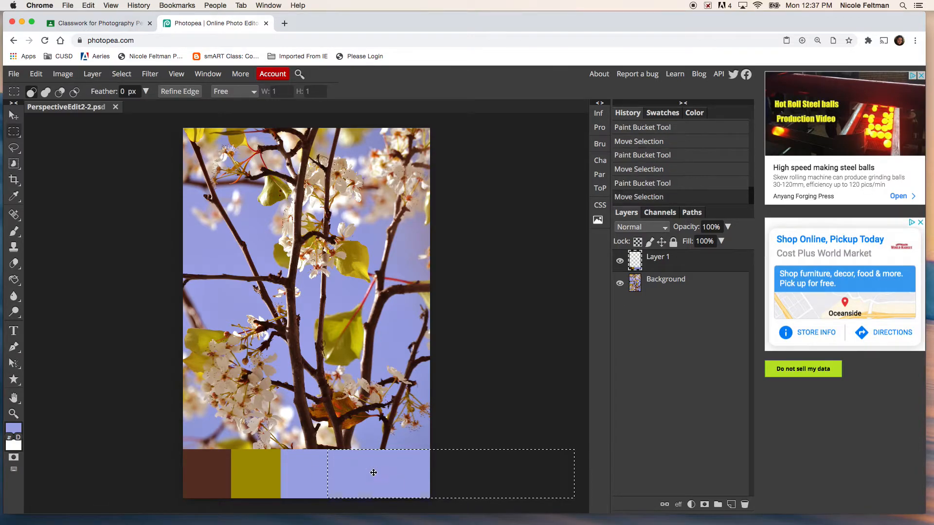
click(14, 280)
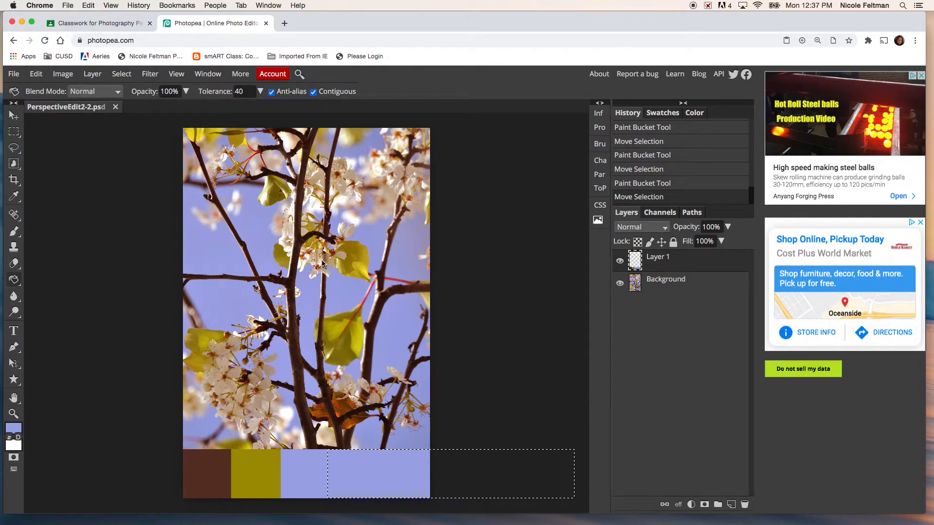
alt+click(304, 265)
alt+click(305, 262)
alt+click(343, 231)
click(386, 467)
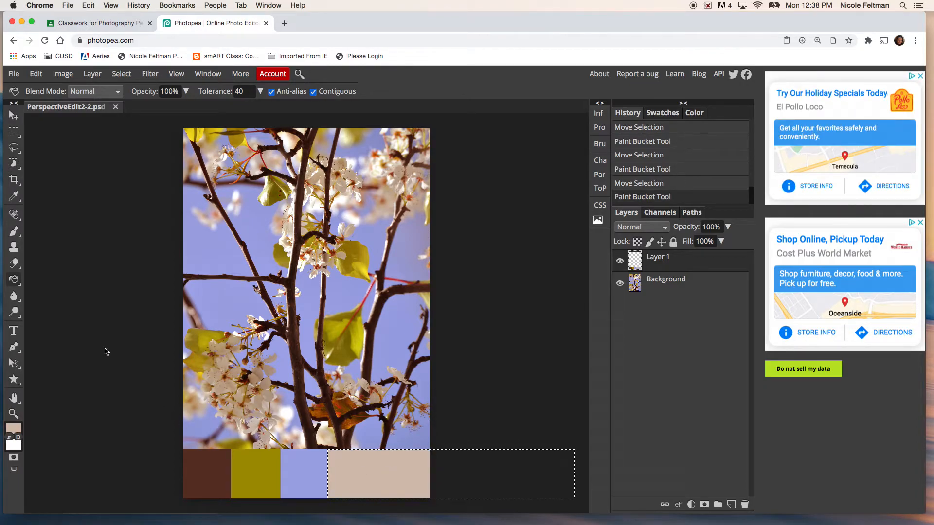
- Shift the selection right to the fifth swatch, fill it with rust orange sampled from the blossom cluster, and deselect
click(13, 131)
drag(360, 472, 409, 473)
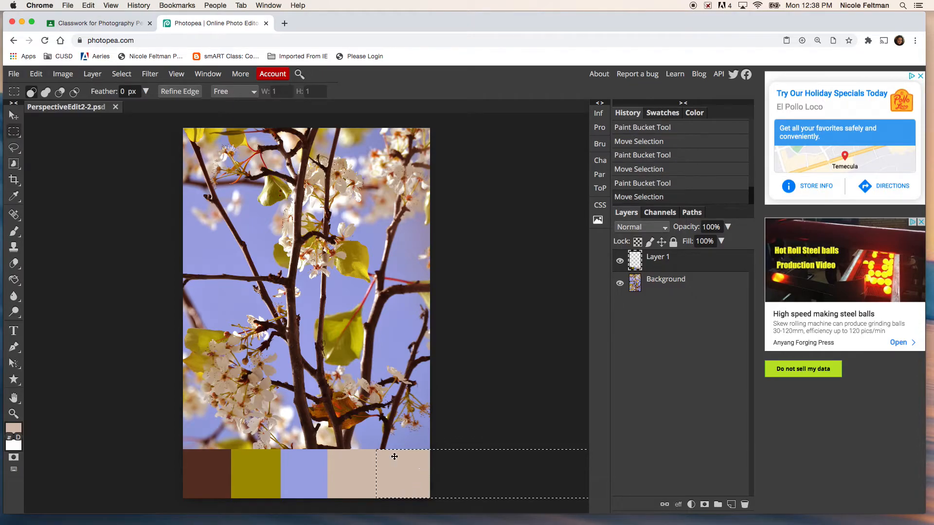
click(13, 280)
alt+click(334, 258)
alt+click(334, 255)
alt+click(333, 257)
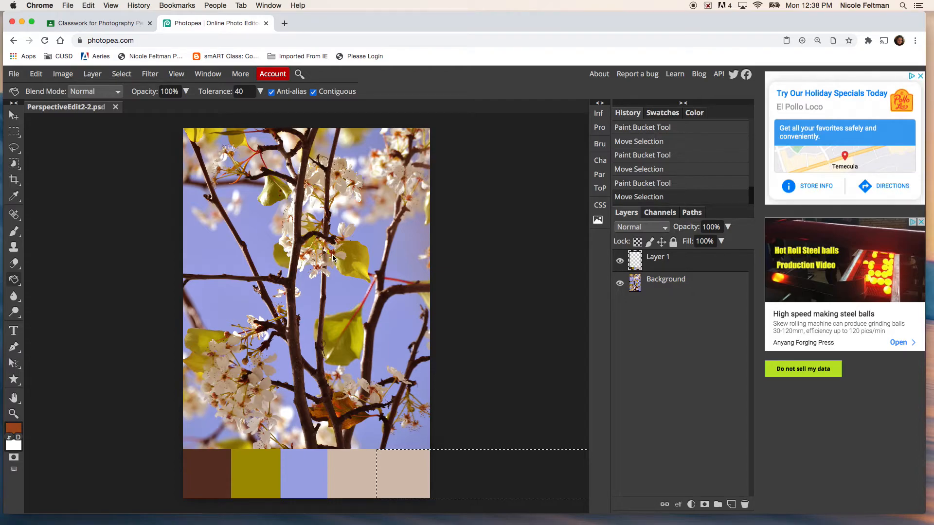
click(398, 479)
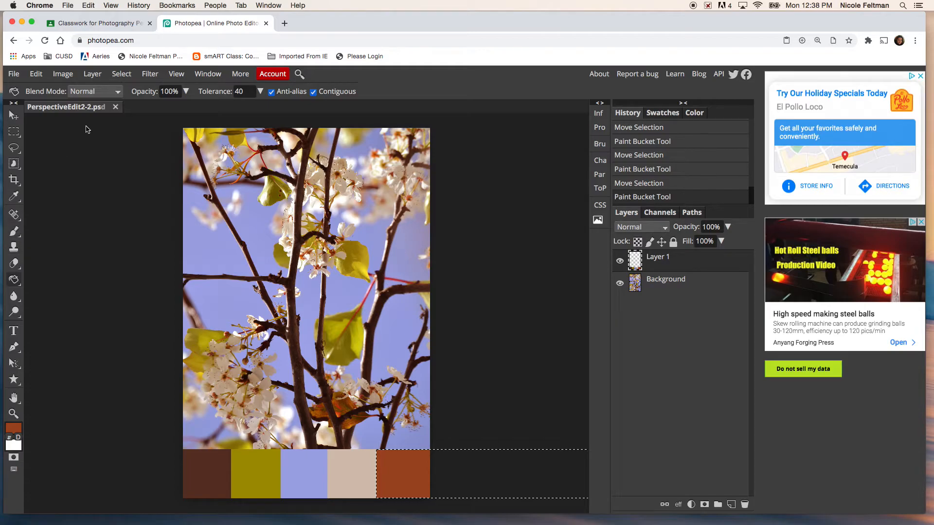
click(121, 78)
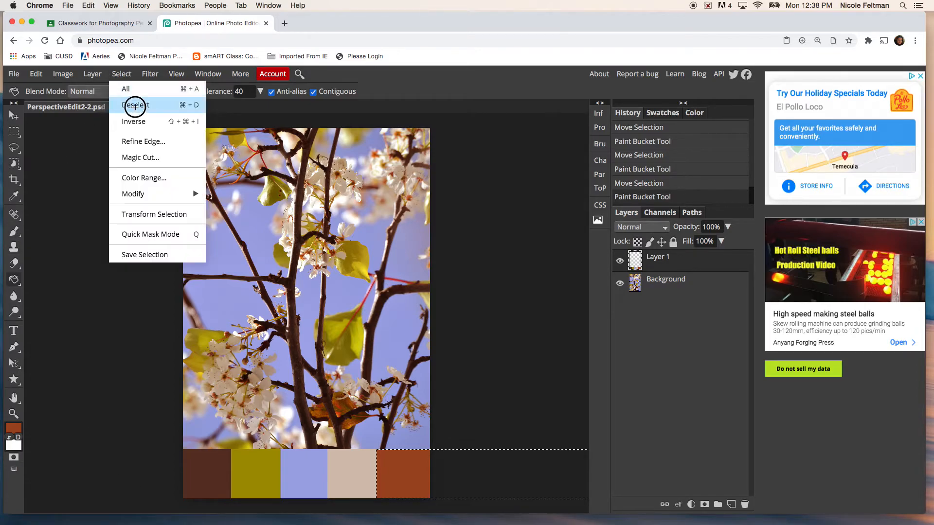
click(132, 104)
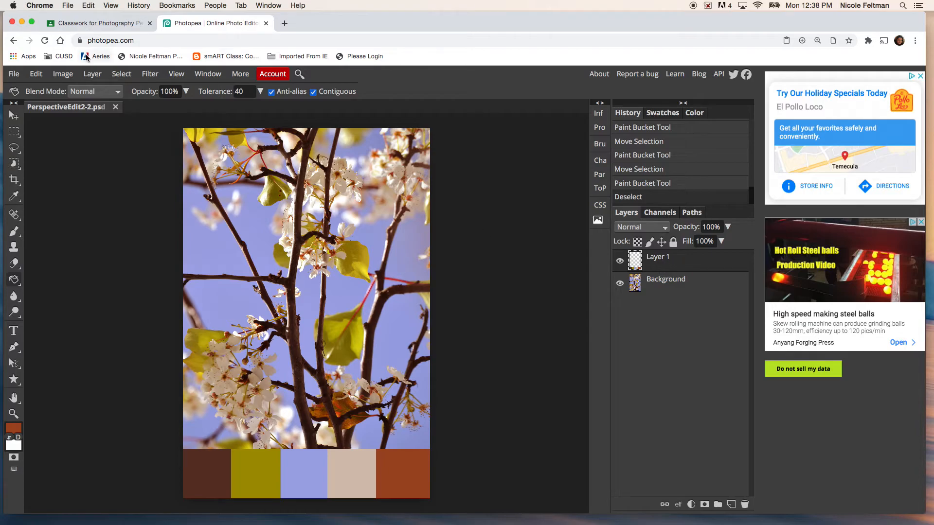
- Stretch the swatch layer rightward with Free Transform to about 103% width to even out the five swatches
click(36, 74)
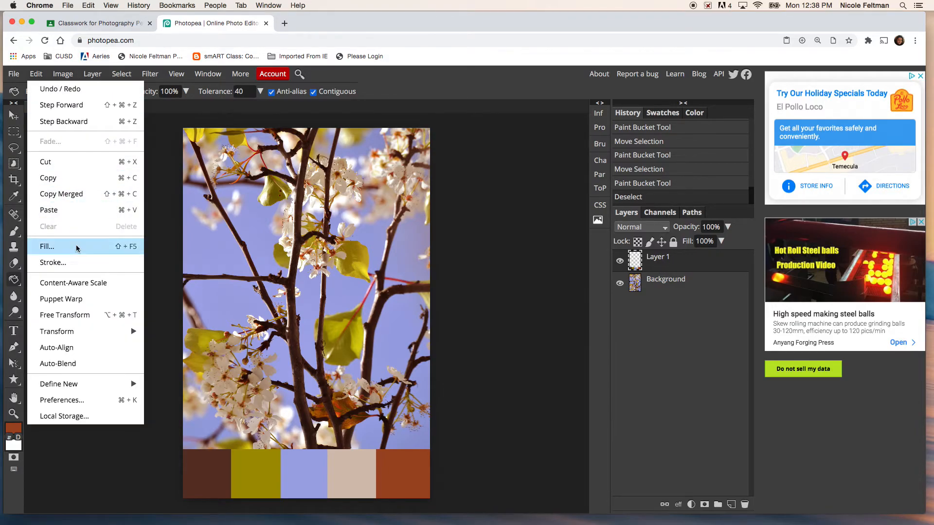
click(99, 318)
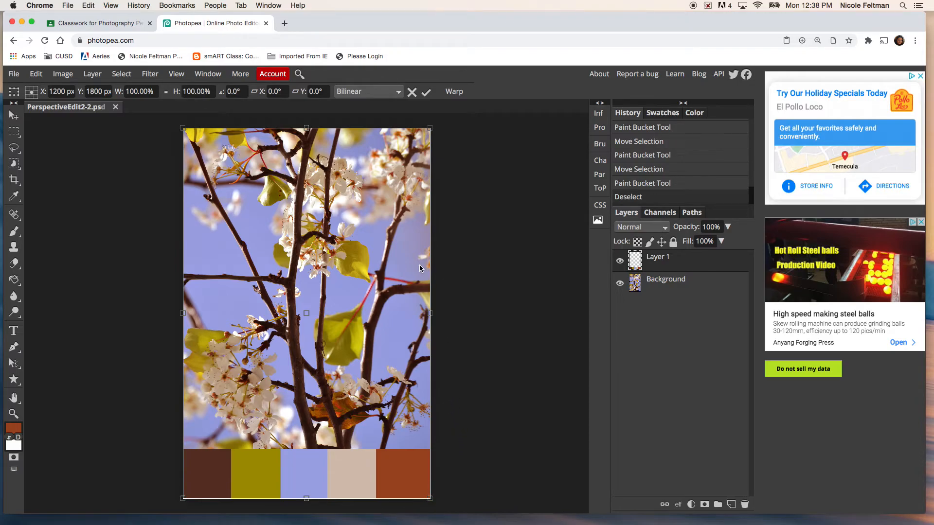
drag(429, 313, 438, 314)
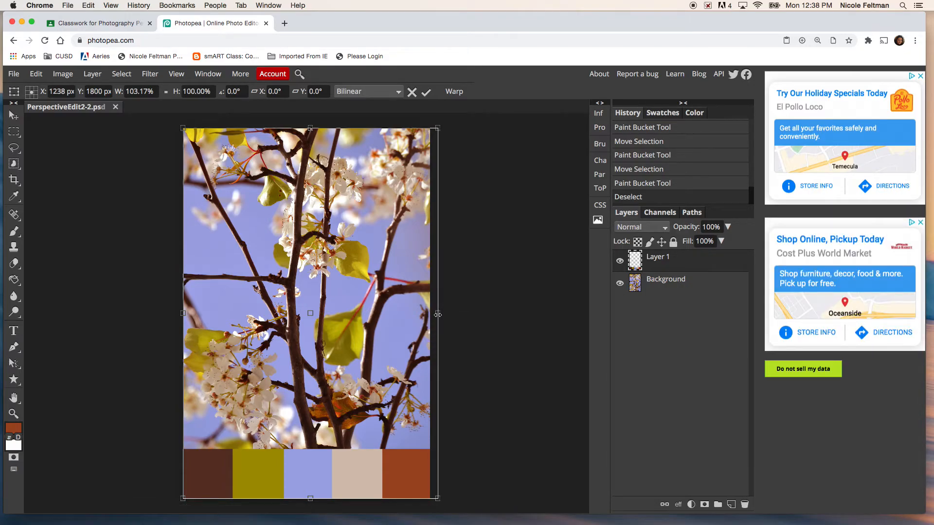
key(Return)
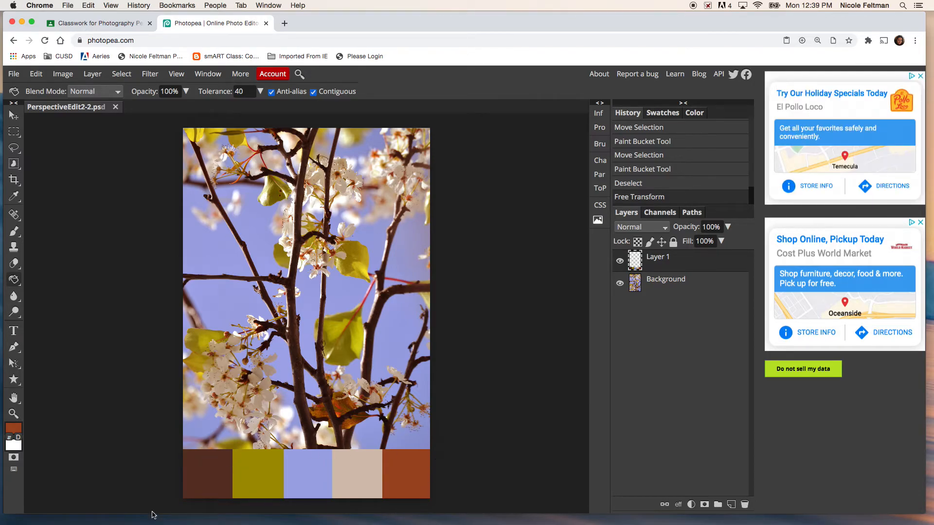
- Export the image to the Desktop as a 100% quality JPG named pantoneflowers and close the document without saving the PSD
click(14, 74)
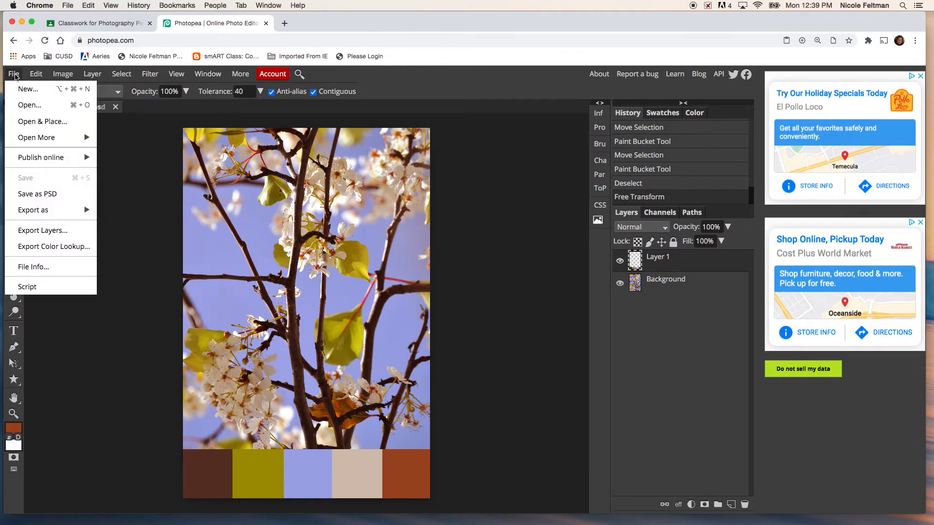
mouse_move(60, 202)
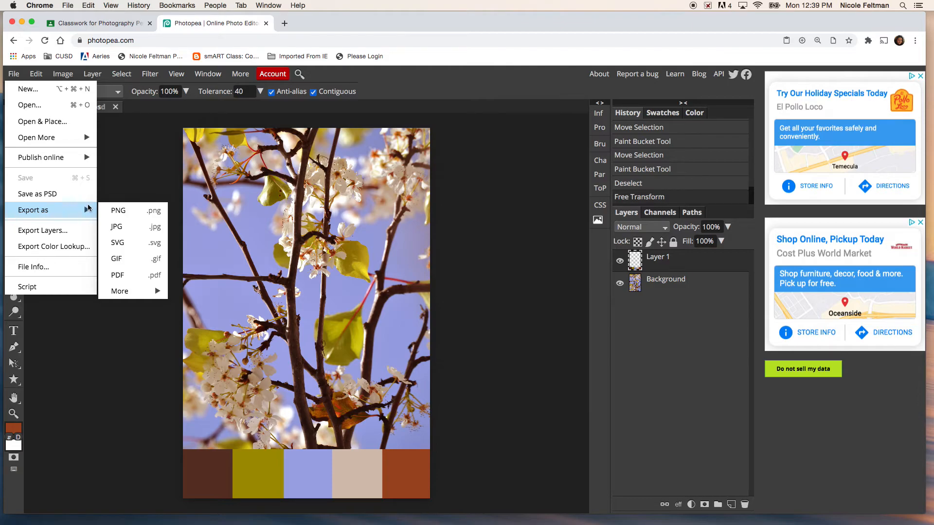
click(133, 232)
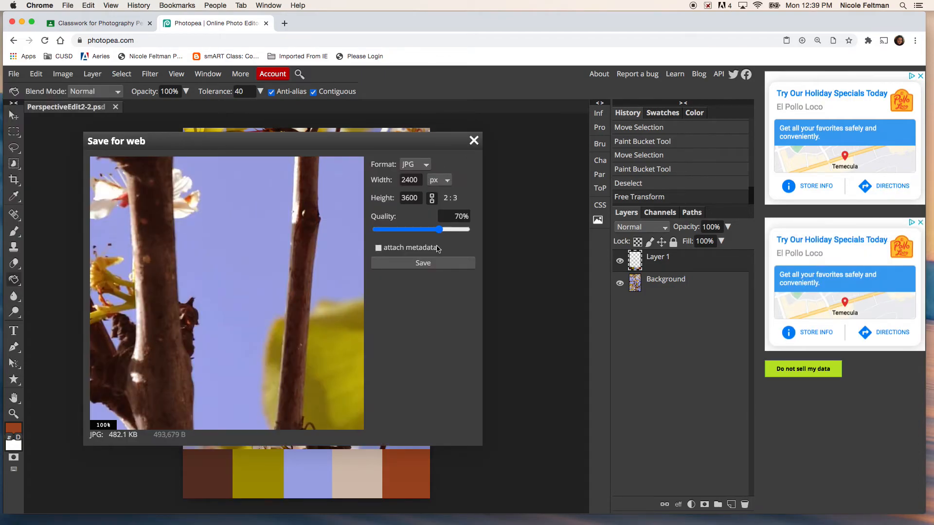
drag(439, 229, 472, 229)
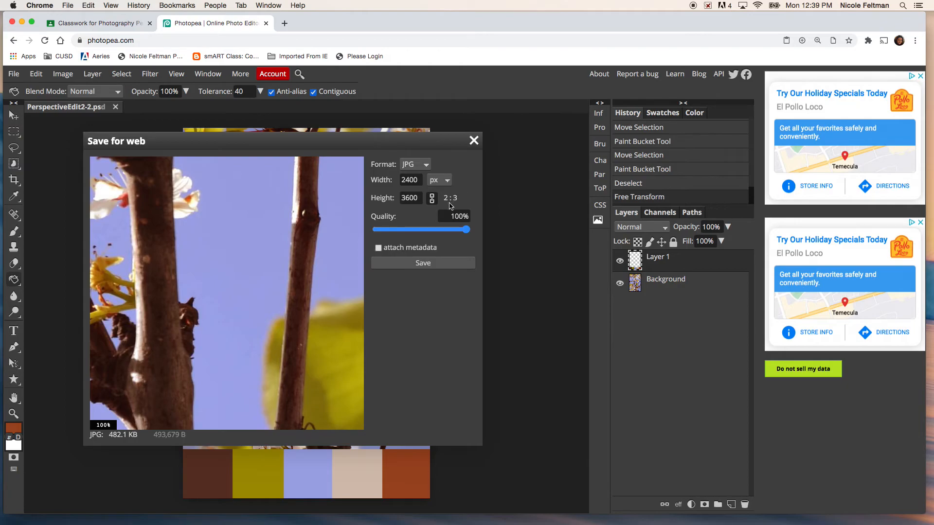
click(422, 263)
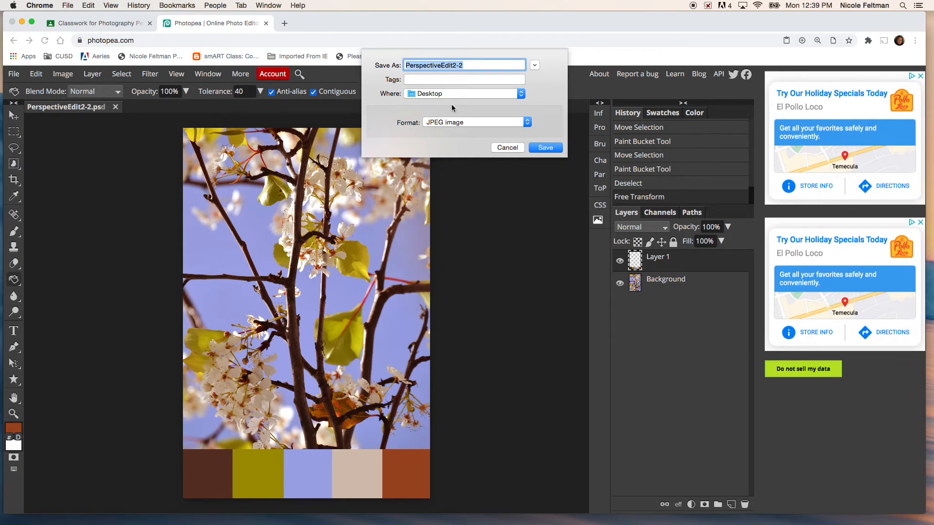
text(pantoneflowers)
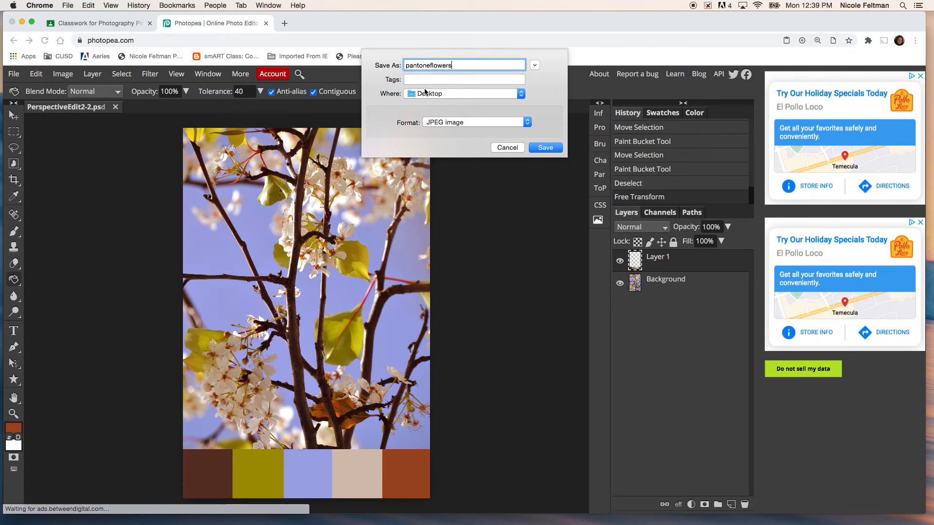
click(546, 147)
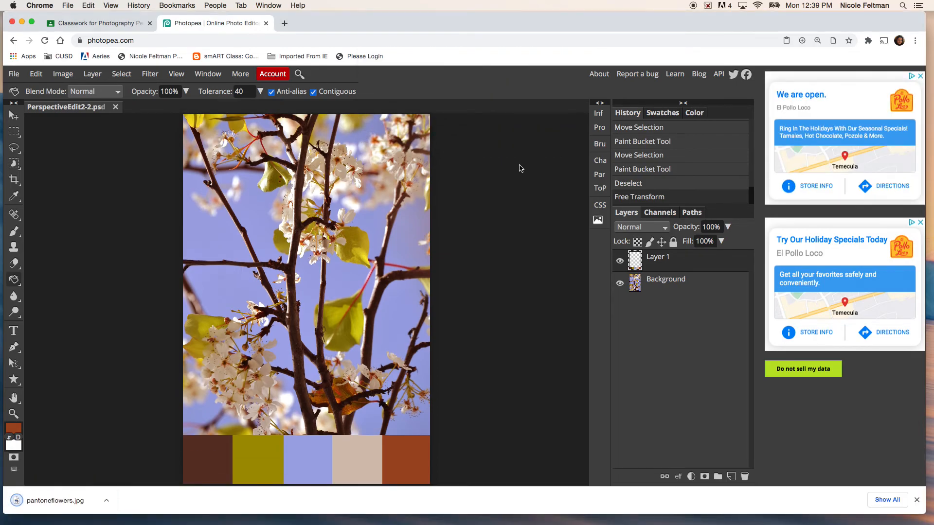
click(115, 107)
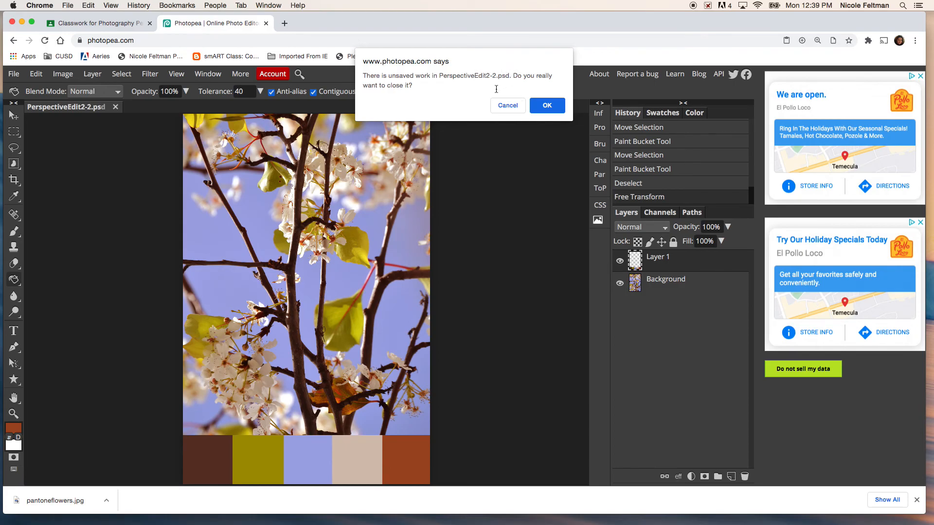
click(548, 107)
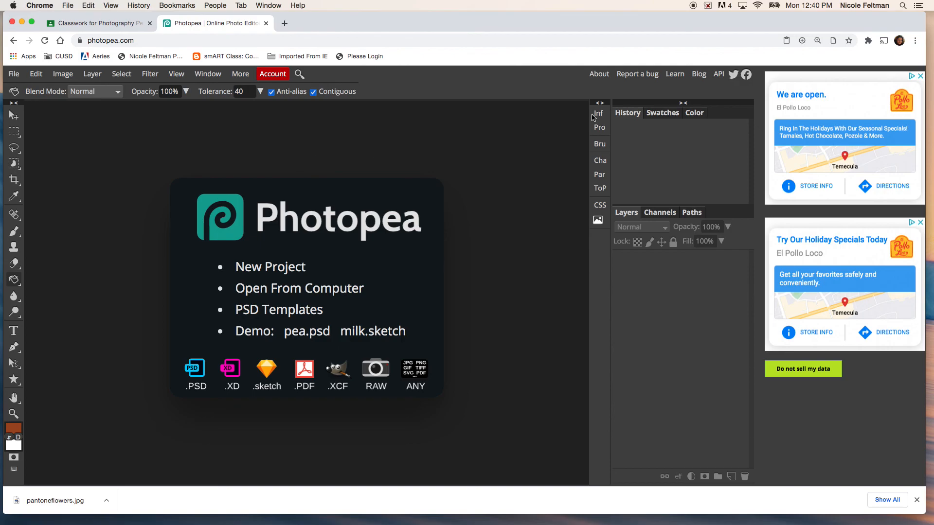